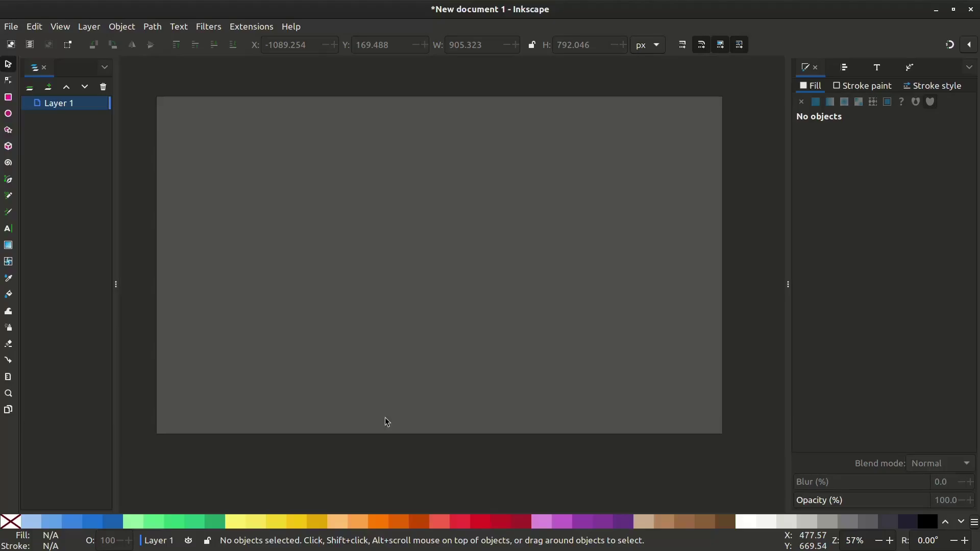
Step: Draw a large circle over the page's lower left and fill it lime green
key(e)
key(minus)
key(minus)
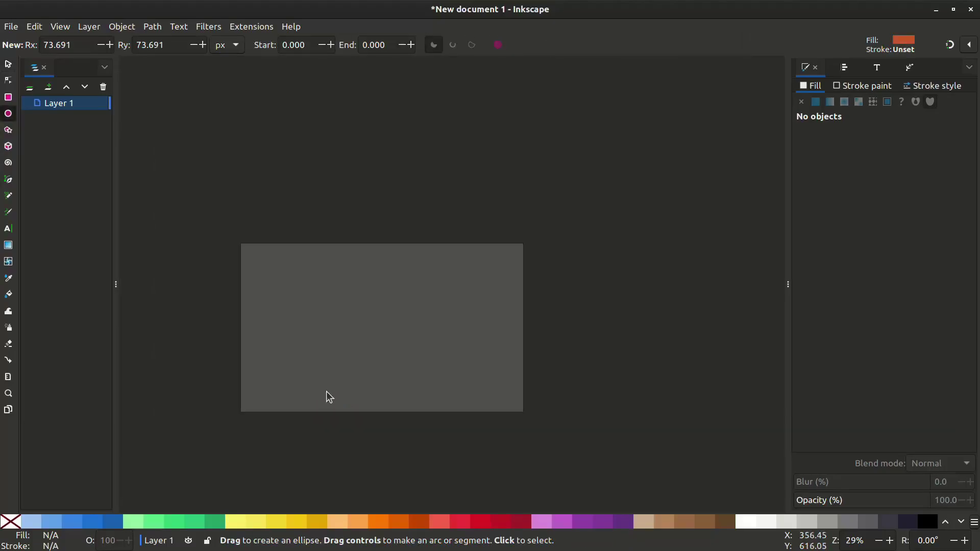
mouse_move(283, 389)
mouse_down()
mouse_move(417, 496)
mouse_move(399, 502)
mouse_up()
key(s)
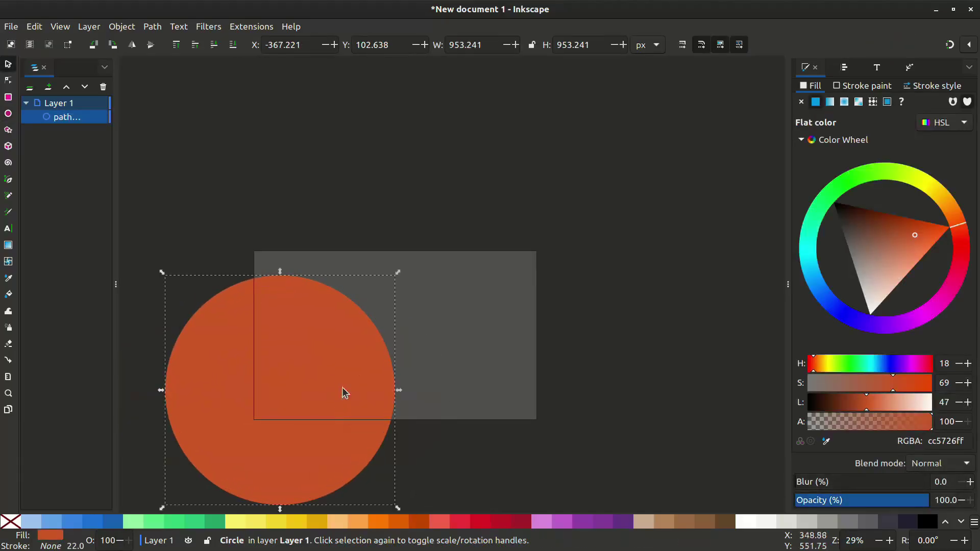
drag(343, 392, 359, 404)
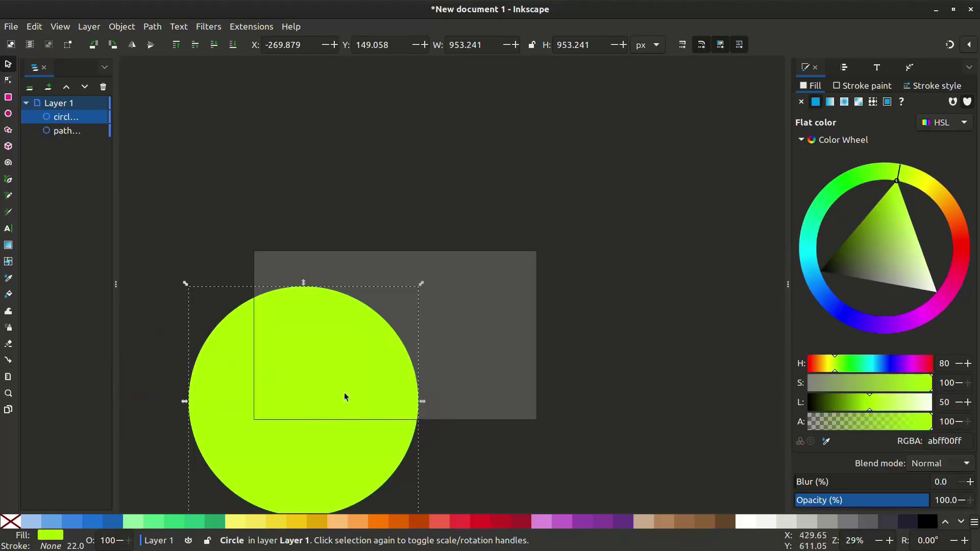
Step: Shift the copy right to overlap the original and slightly change the left circle's hue and saturation
drag(299, 387, 461, 387)
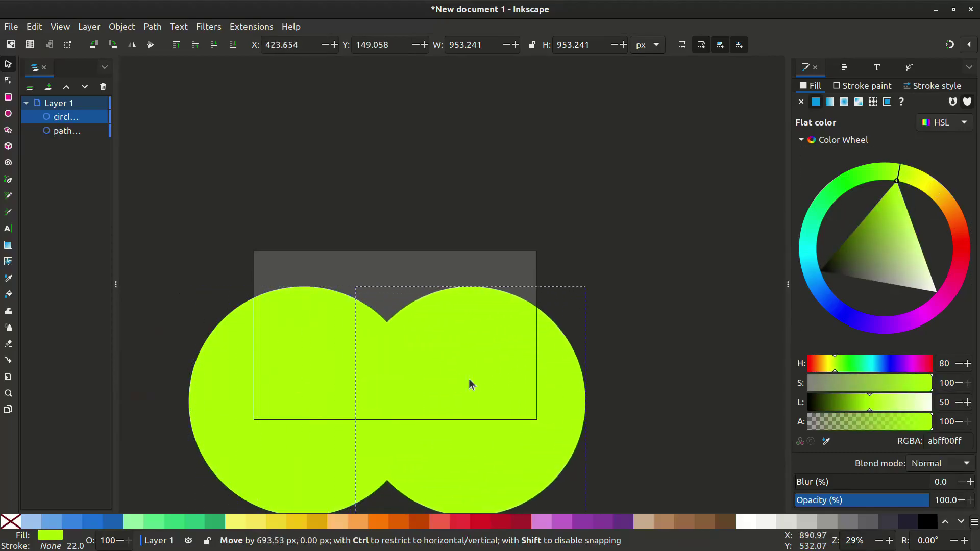
drag(461, 386, 453, 389)
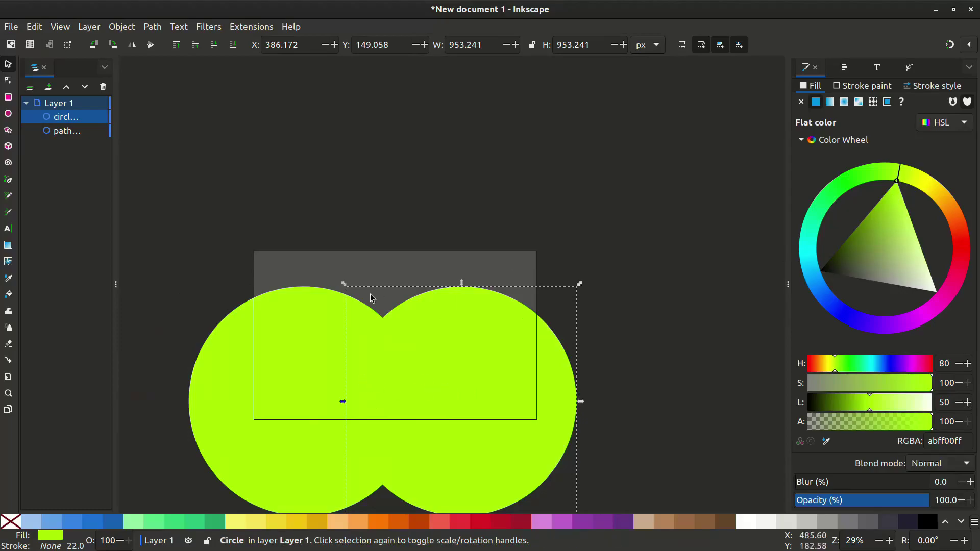
click(360, 321)
click(894, 197)
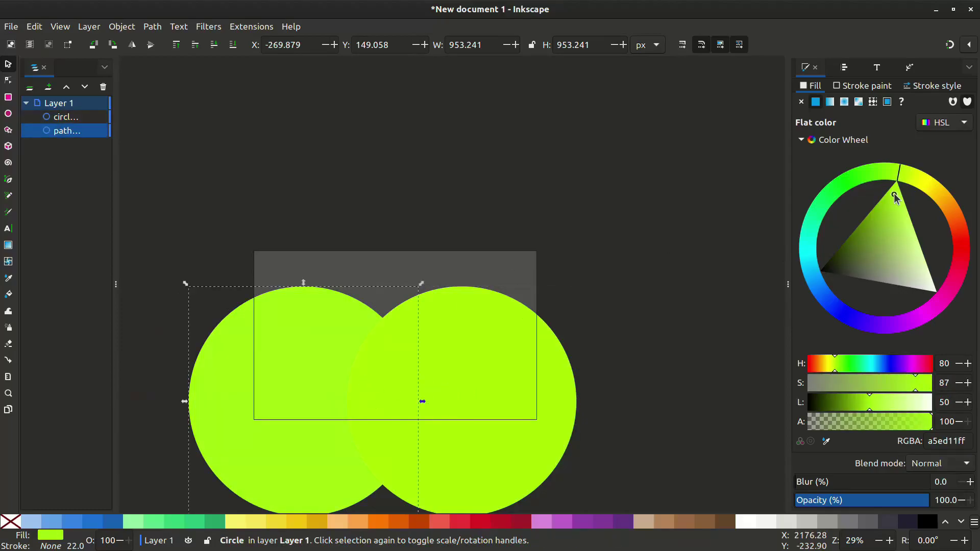
drag(897, 182, 905, 176)
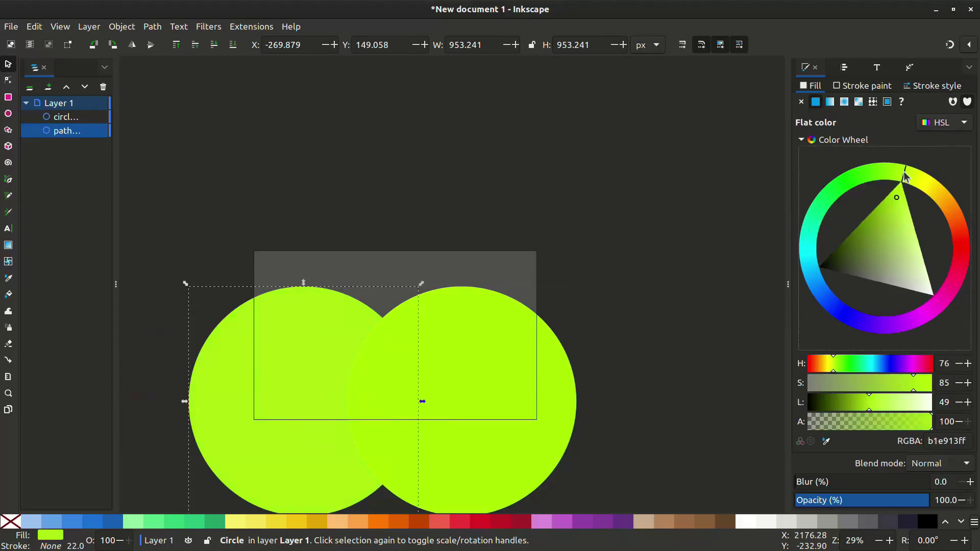
Step: Move both green hill circles lower on the page
shift+click(397, 337)
scroll(398, 317, up, 5)
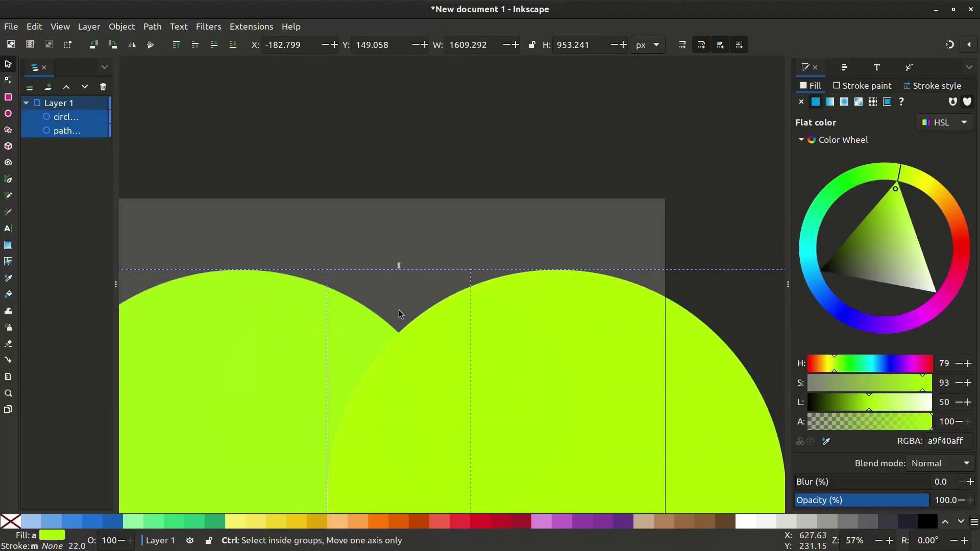
middle_click(397, 311)
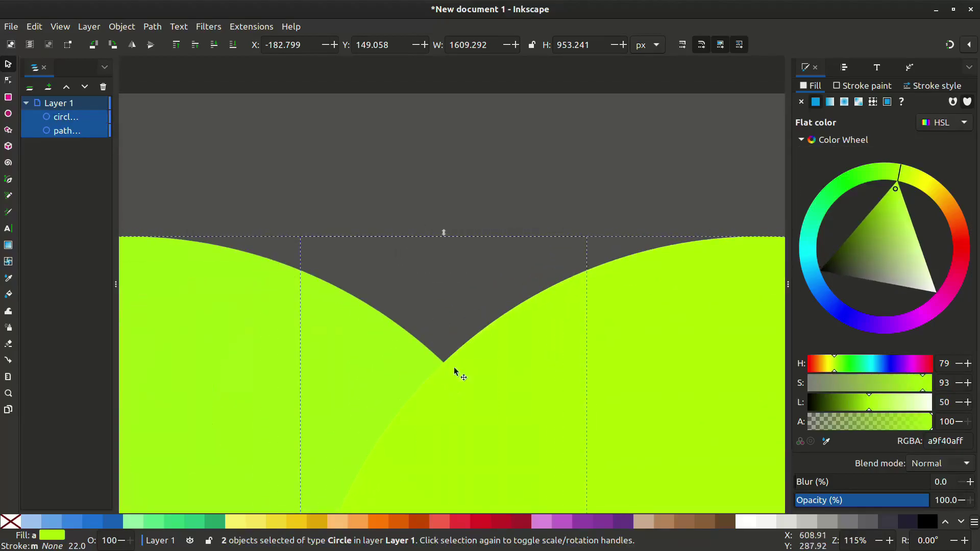
drag(455, 367, 515, 416)
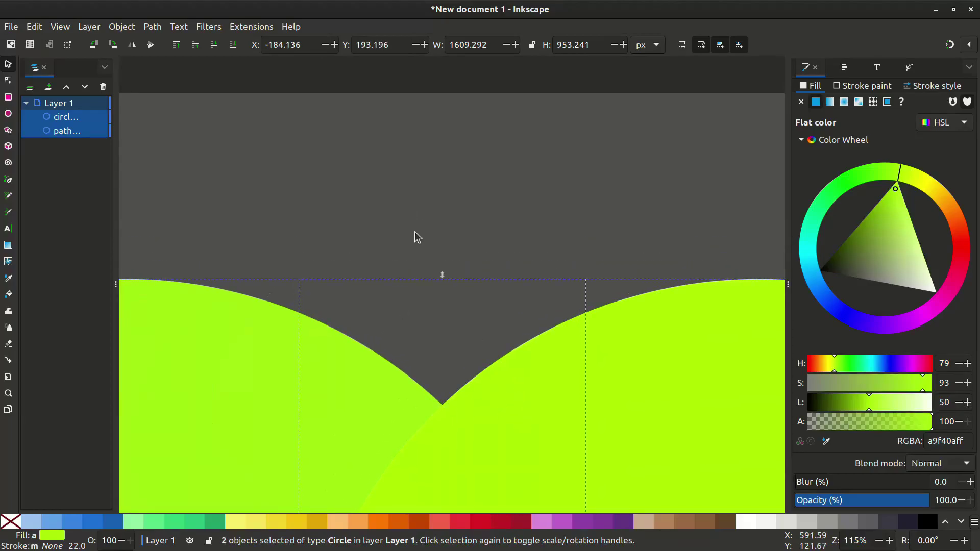
Step: Draw a white circle between the hilltops, nudge it up, and send it behind the hills
key(e)
drag(444, 306, 557, 422)
click(935, 291)
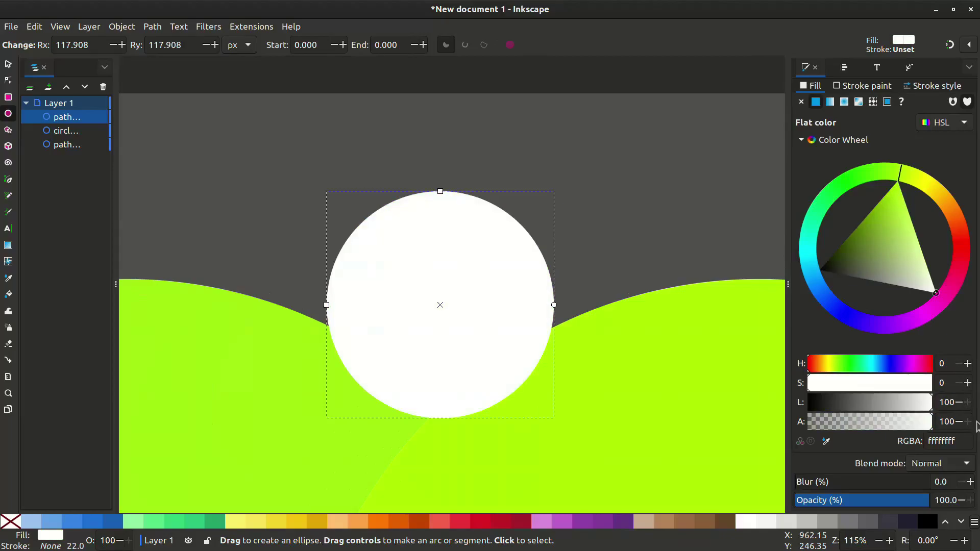
key(s)
drag(453, 359, 460, 352)
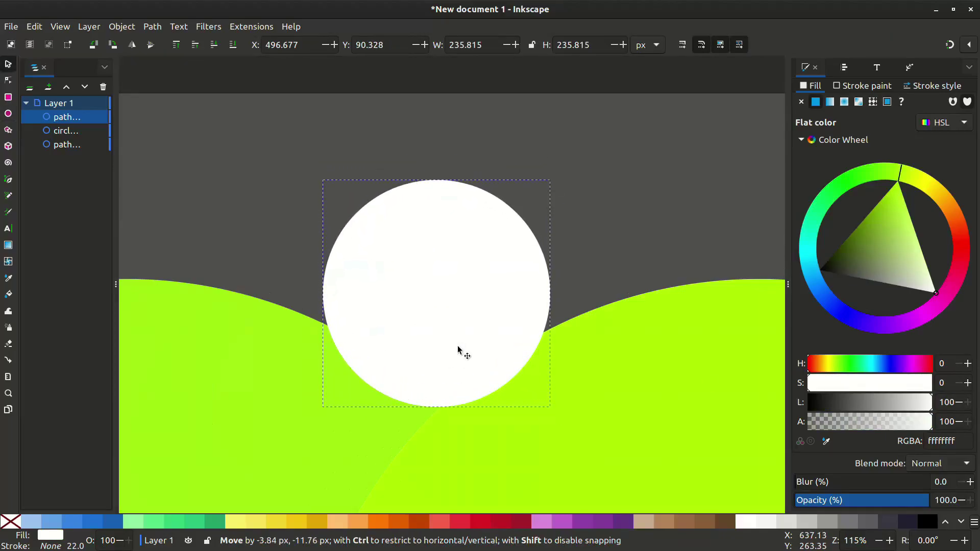
click(232, 44)
right_click(402, 294)
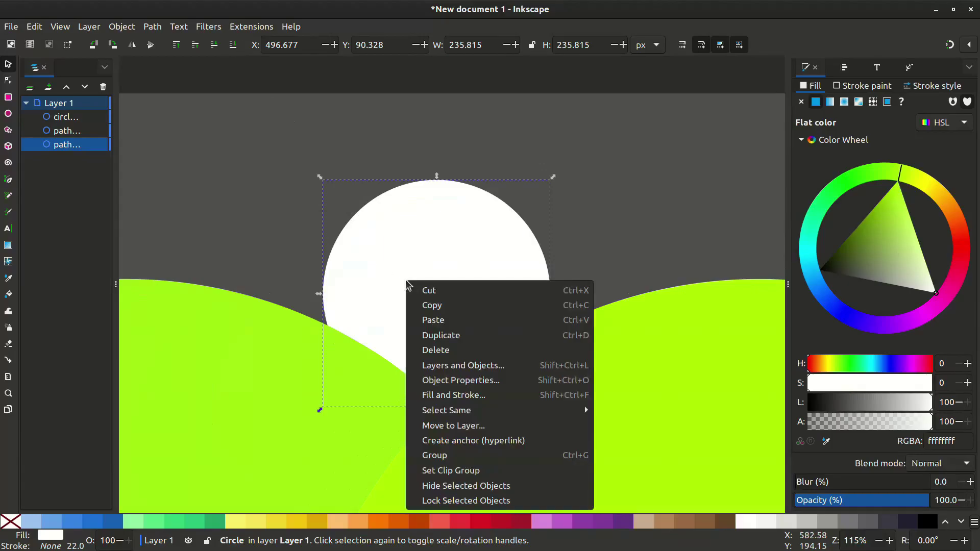
Step: Duplicate the moon and blur the copy into a soft glow
click(429, 335)
drag(822, 483, 875, 482)
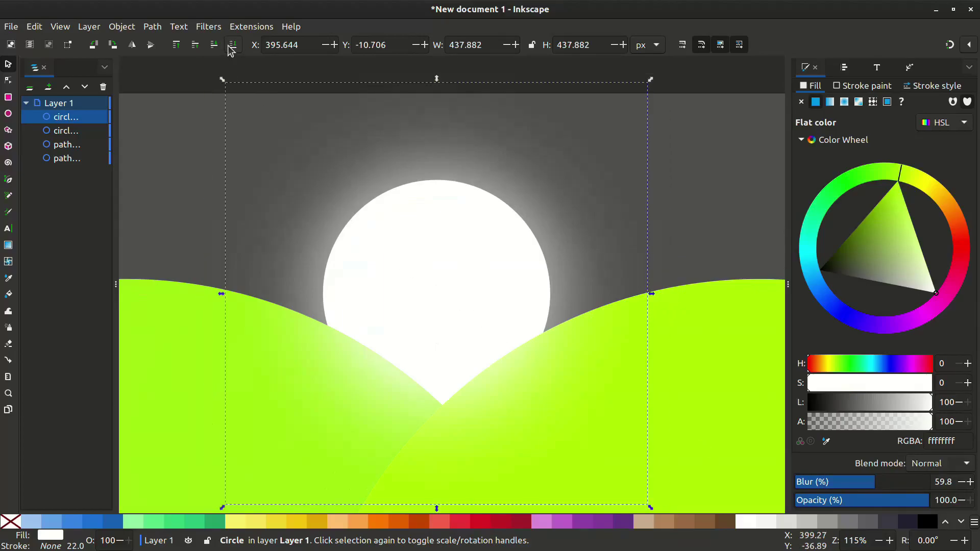
right_click(437, 273)
click(452, 329)
Step: Duplicate the blurred glow, tighten its blur, and send it to the bottom
key(ctrl+d)
drag(859, 483, 813, 482)
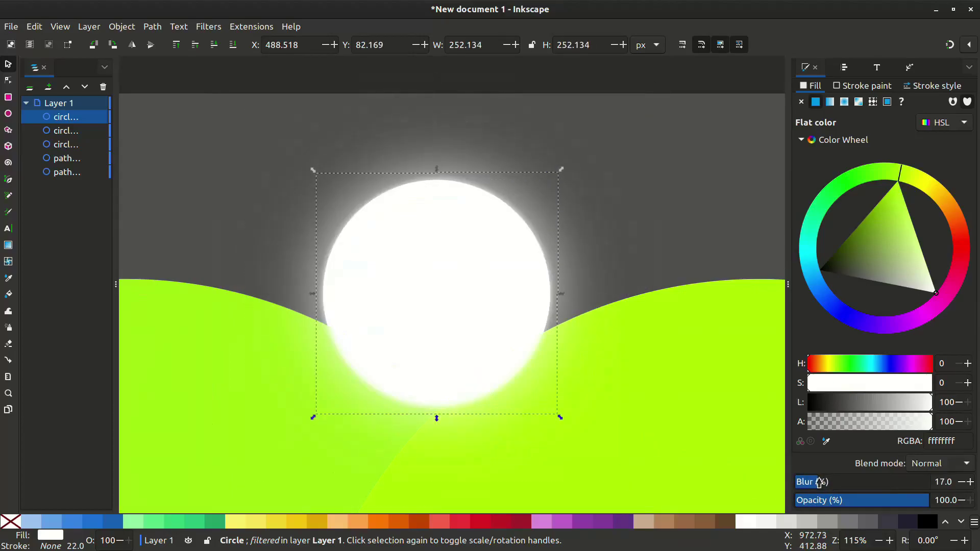
click(821, 482)
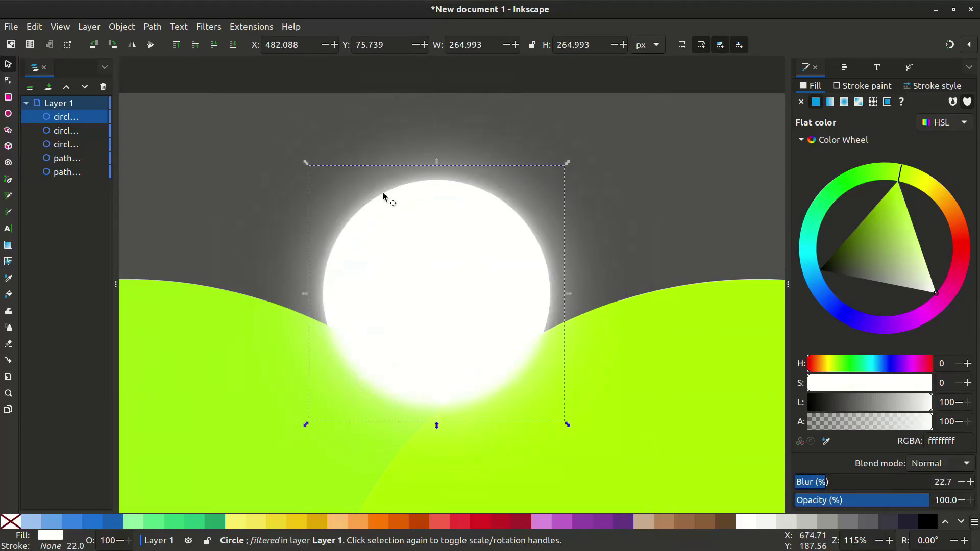
click(232, 44)
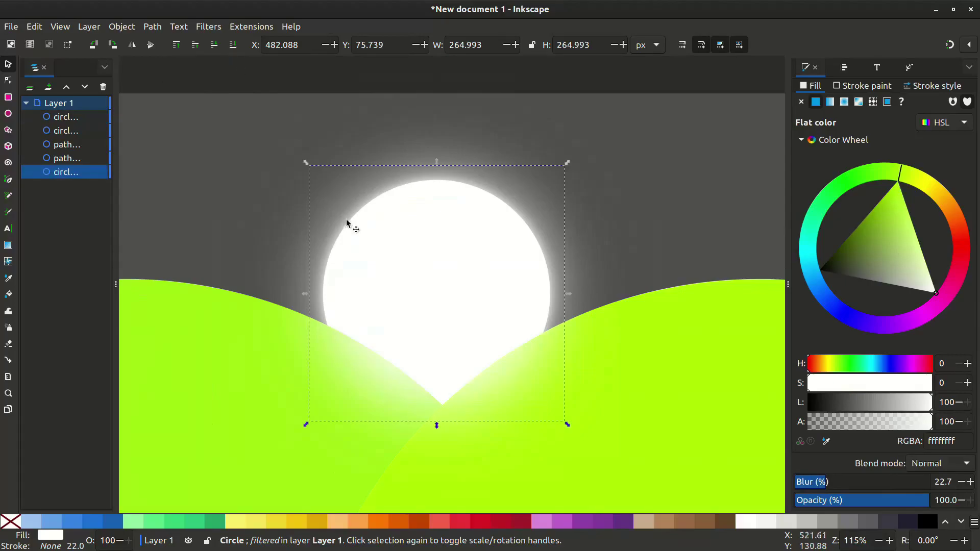
Step: Paste another glow copy behind the hills, widen its blur, then deselect
right_click(460, 240)
click(481, 261)
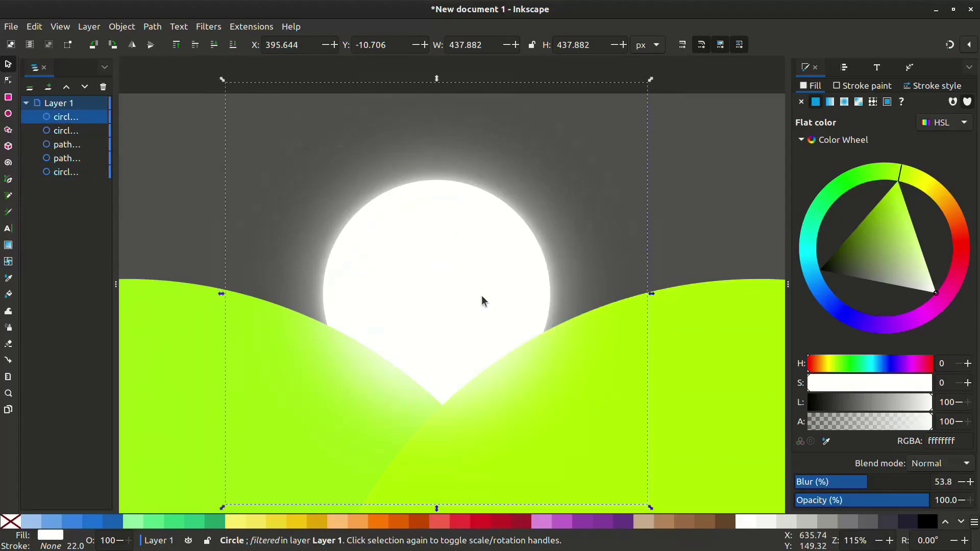
key(ctrl+alt+v)
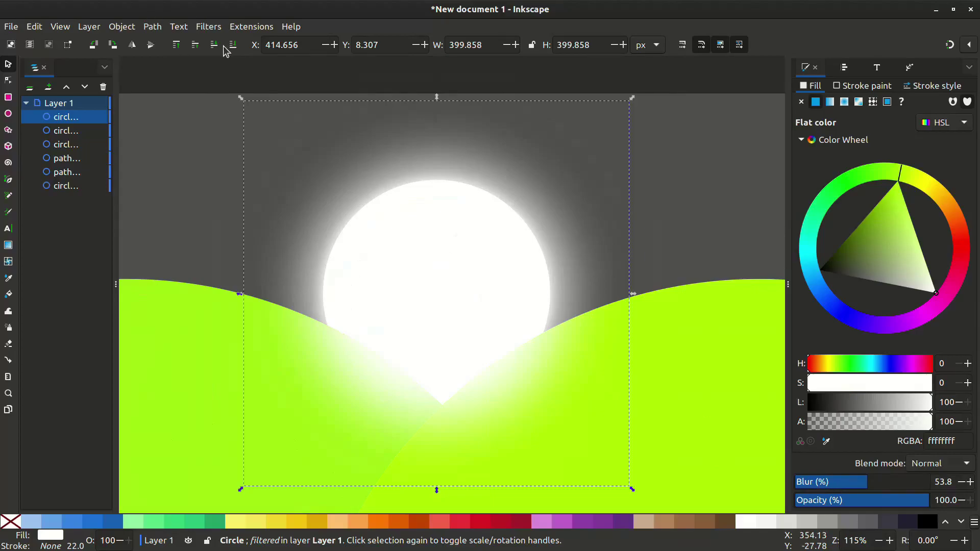
click(232, 45)
drag(851, 484, 875, 484)
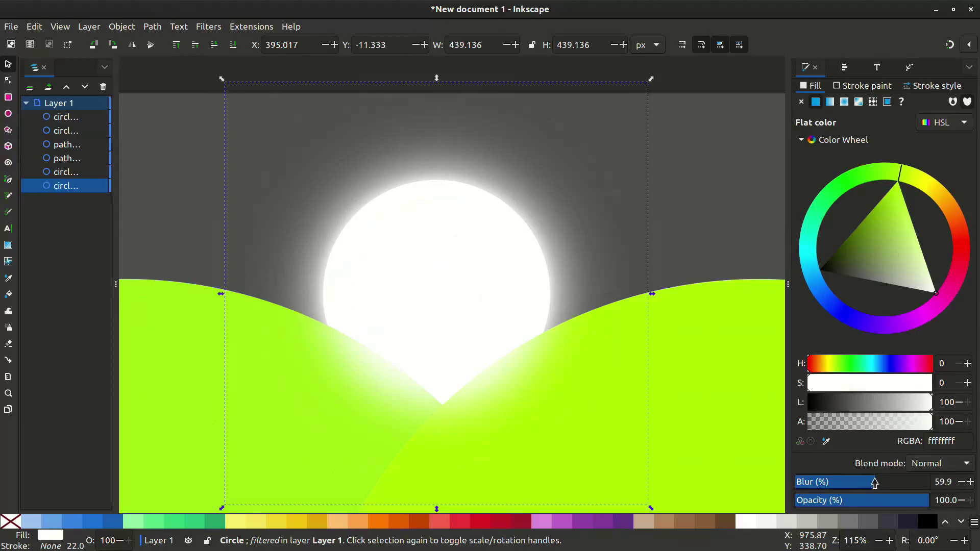
click(437, 253)
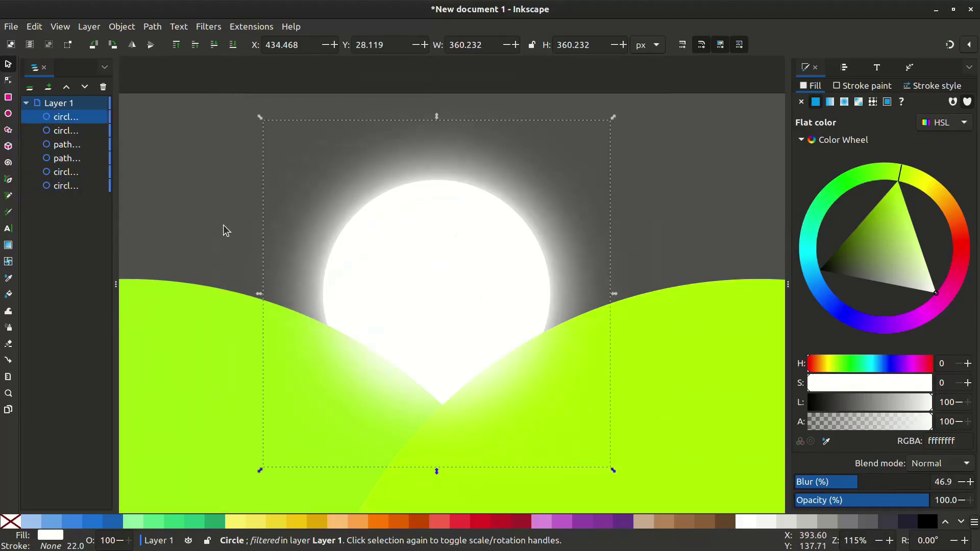
click(226, 231)
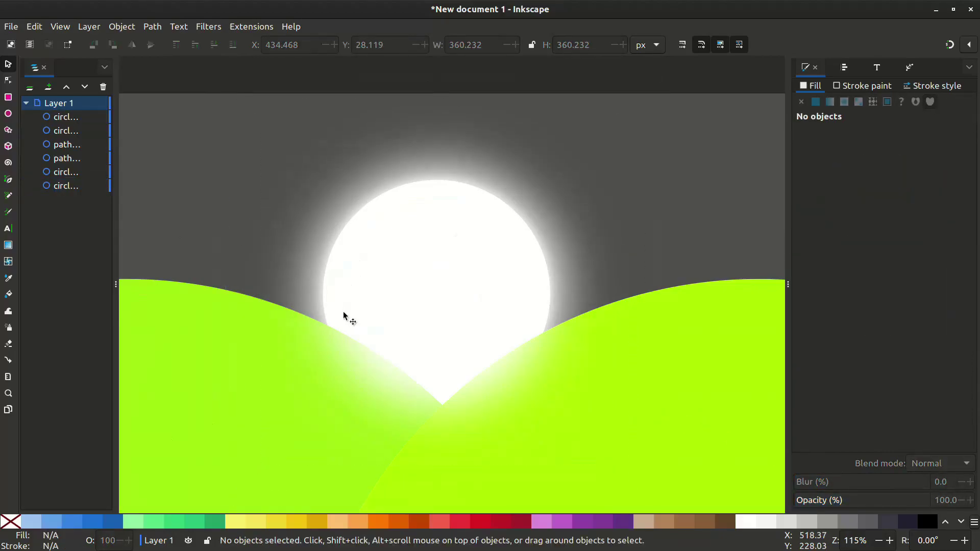
scroll(344, 317, down, 2)
scroll(495, 326, down, 1)
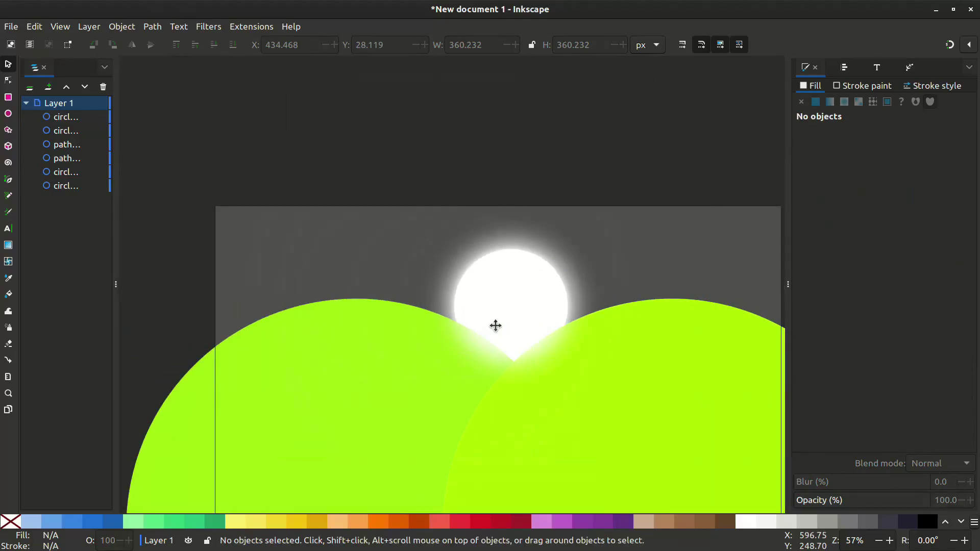
Step: Draw a rectangle over the sky area and send it behind everything
key(r)
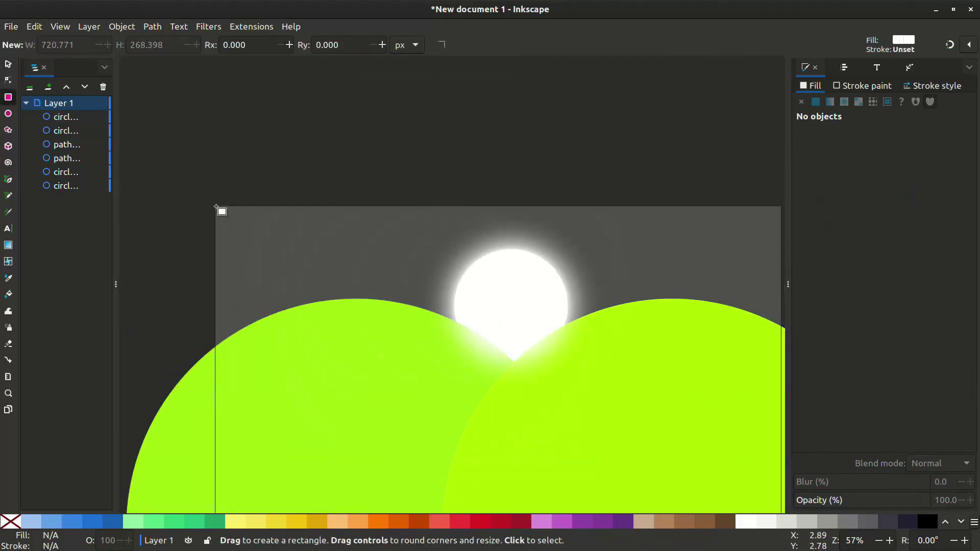
drag(217, 208, 782, 400)
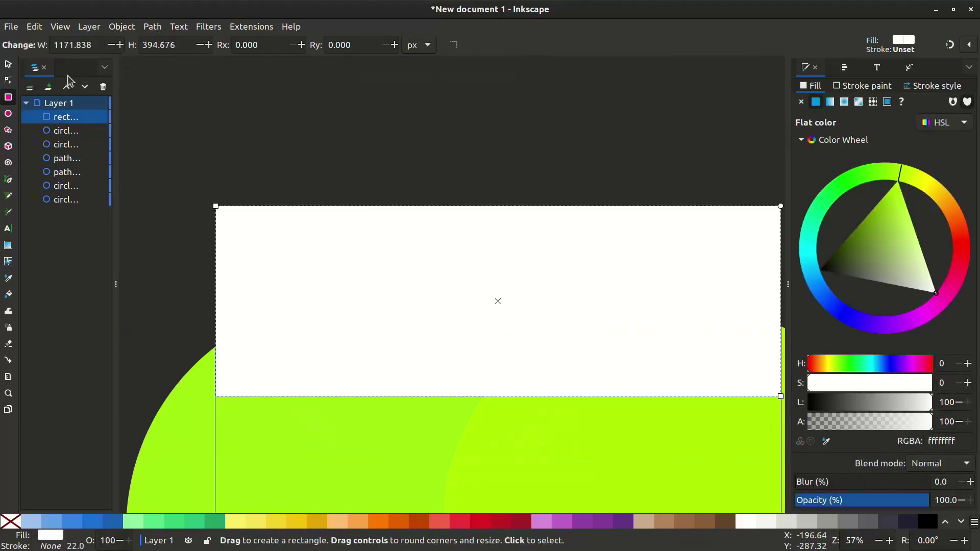
click(9, 66)
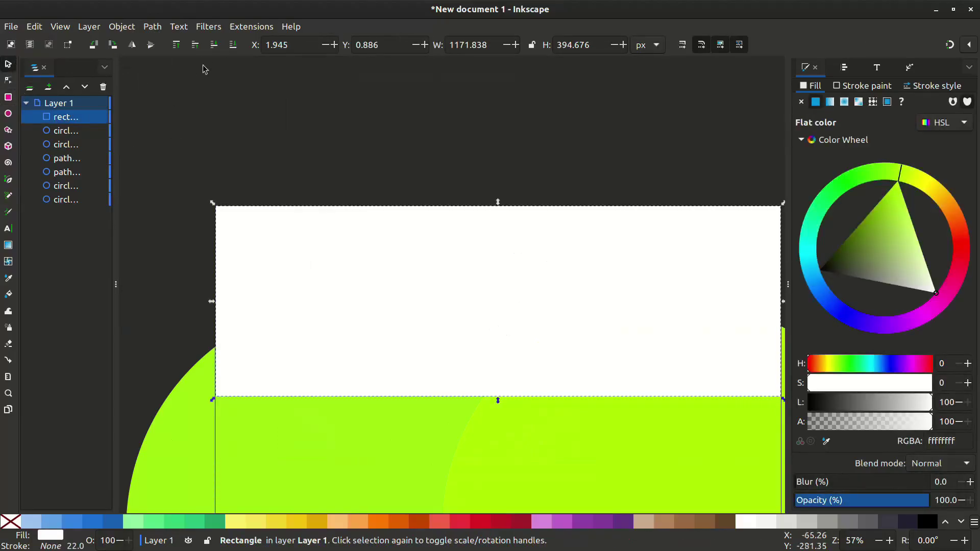
click(234, 44)
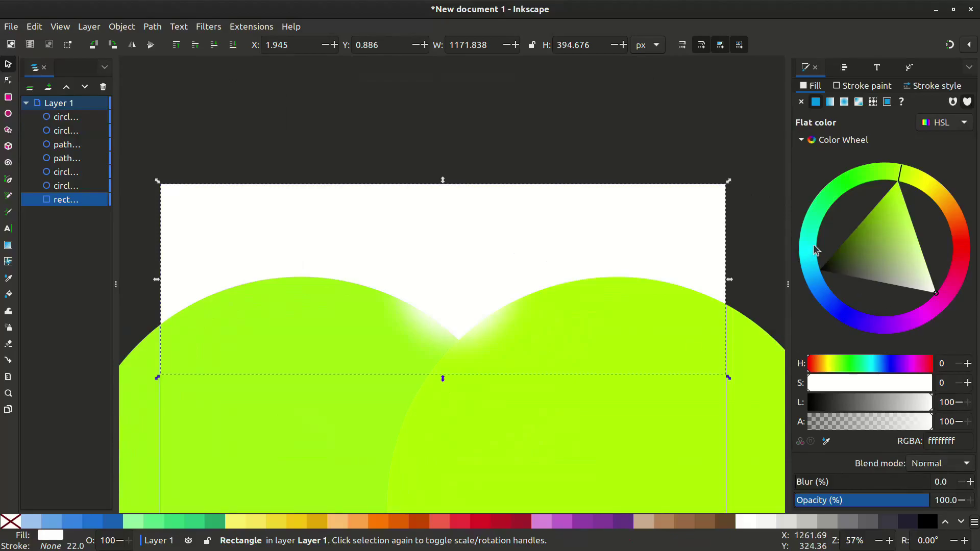
Step: Colour the sky rectangle dark navy 29253aff using the HSL wheel
drag(816, 250, 890, 328)
click(909, 234)
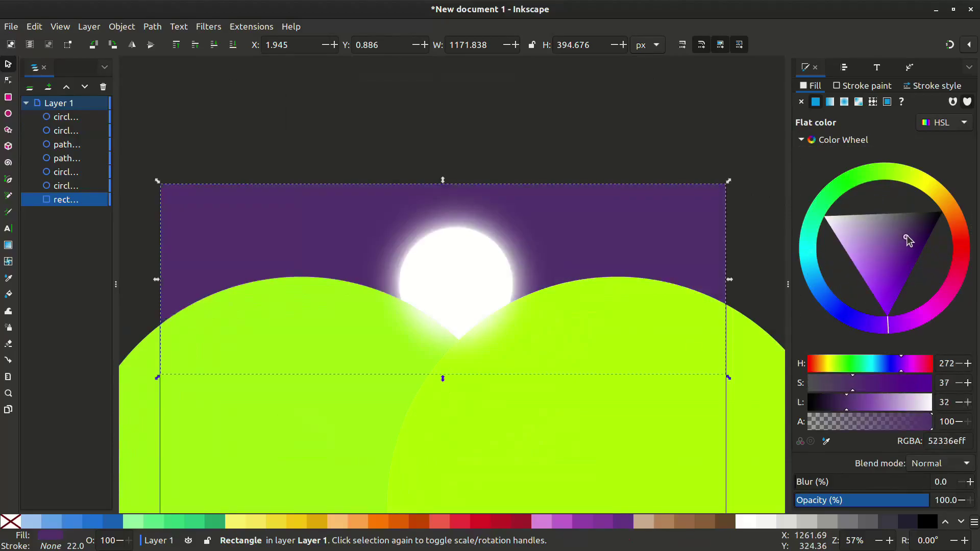
scroll(399, 258, up, 2)
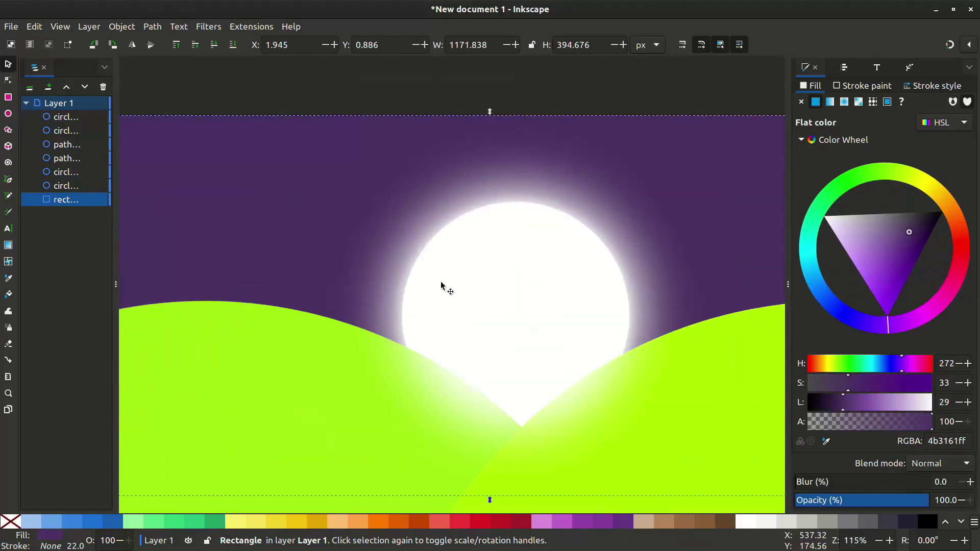
scroll(399, 258, down, 1)
click(931, 237)
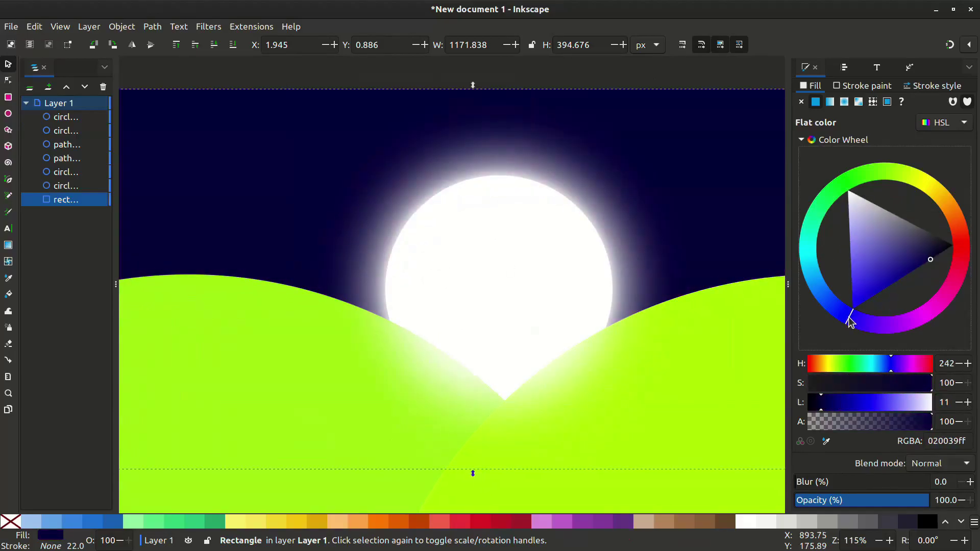
drag(888, 325, 861, 320)
click(930, 238)
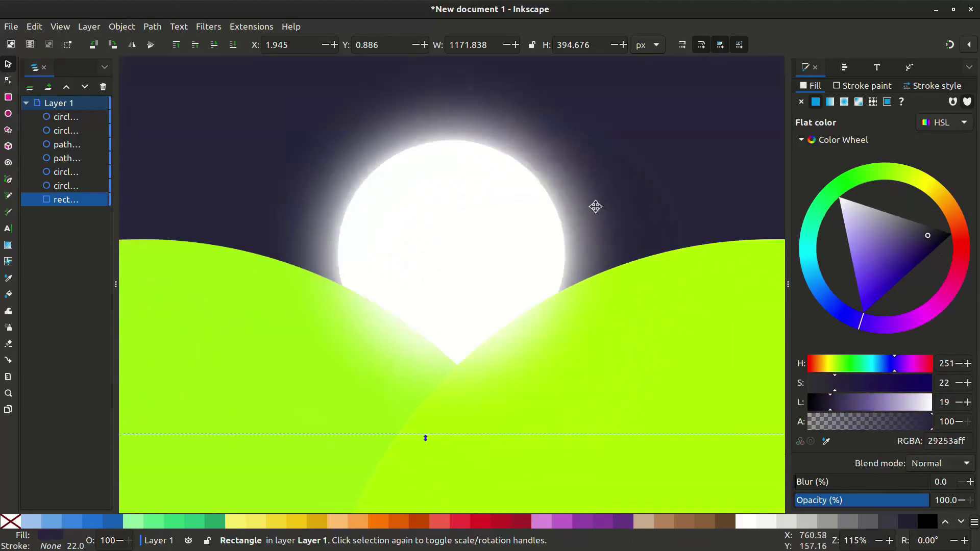
scroll(591, 205, down, 2)
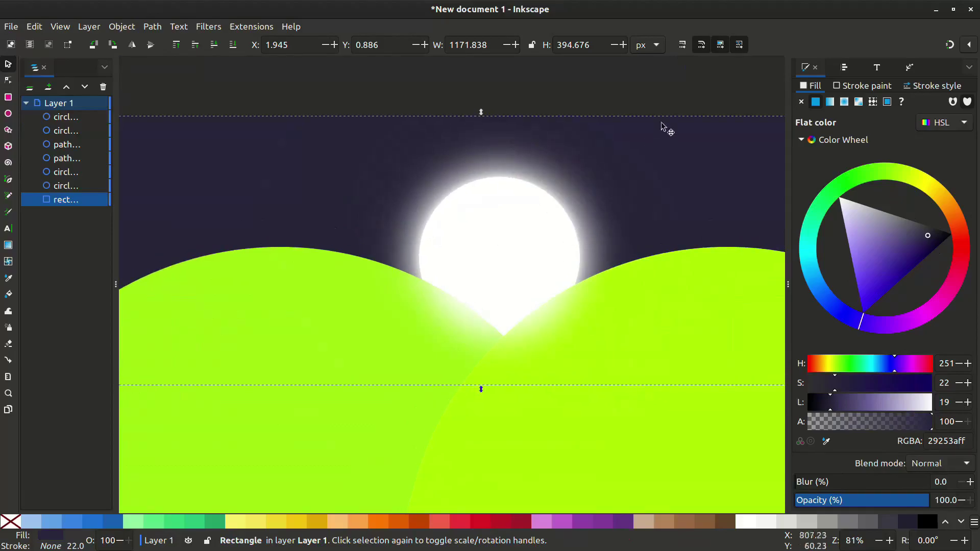
Step: Nudge the large glow circle down and set its opacity to about 83%
drag(674, 123, 349, 370)
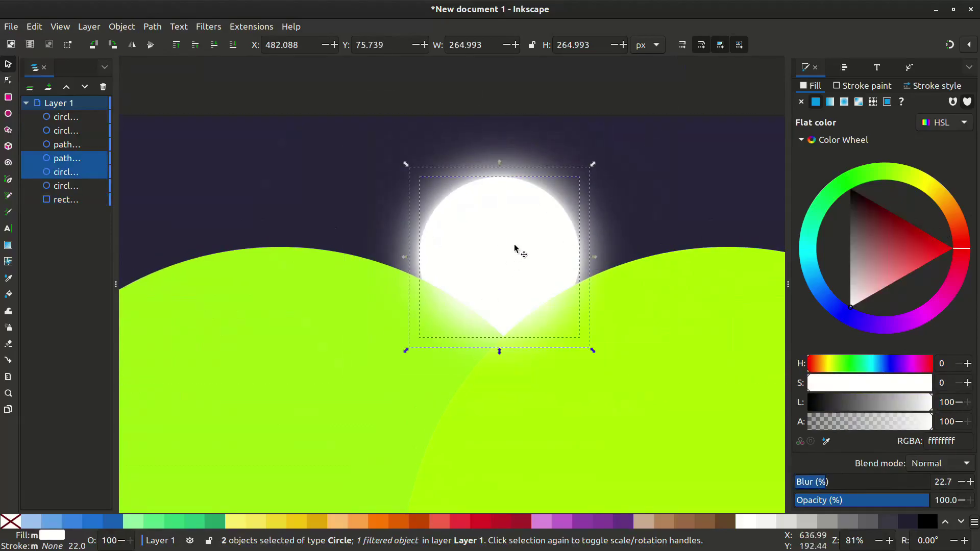
drag(516, 244, 513, 260)
click(528, 299)
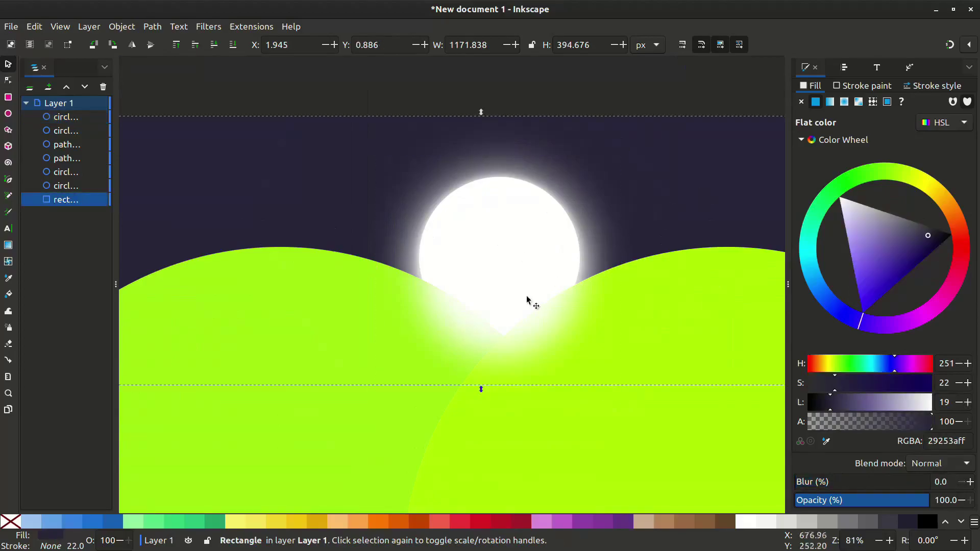
click(505, 330)
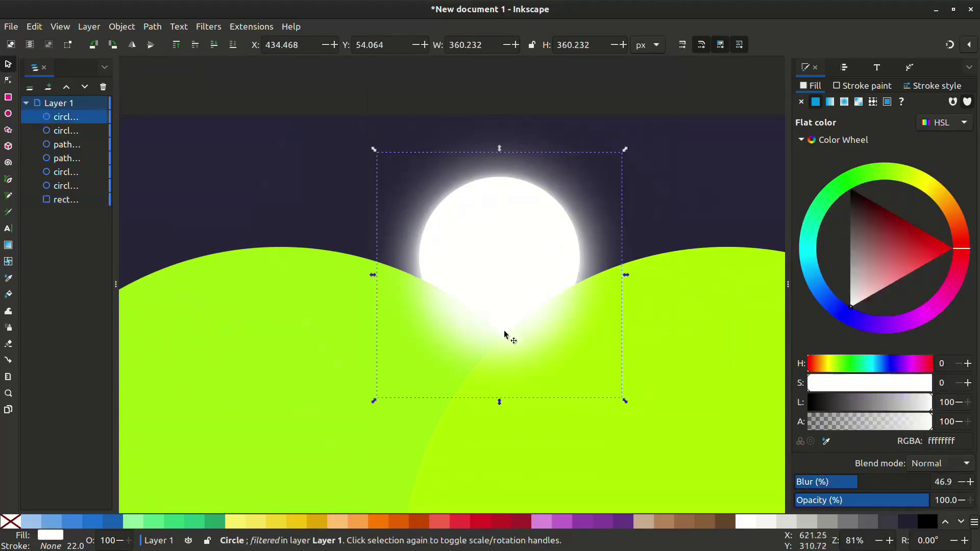
click(863, 501)
drag(903, 500, 911, 498)
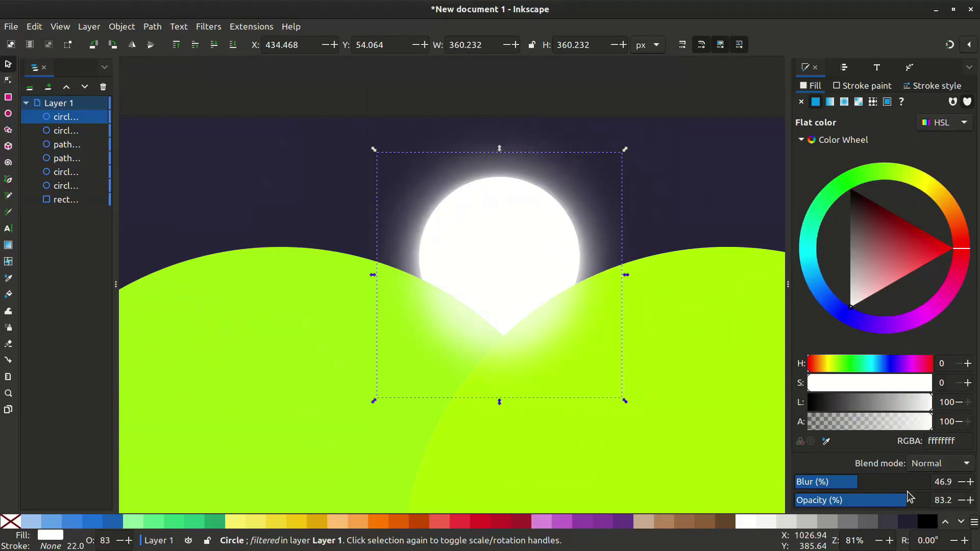
click(648, 235)
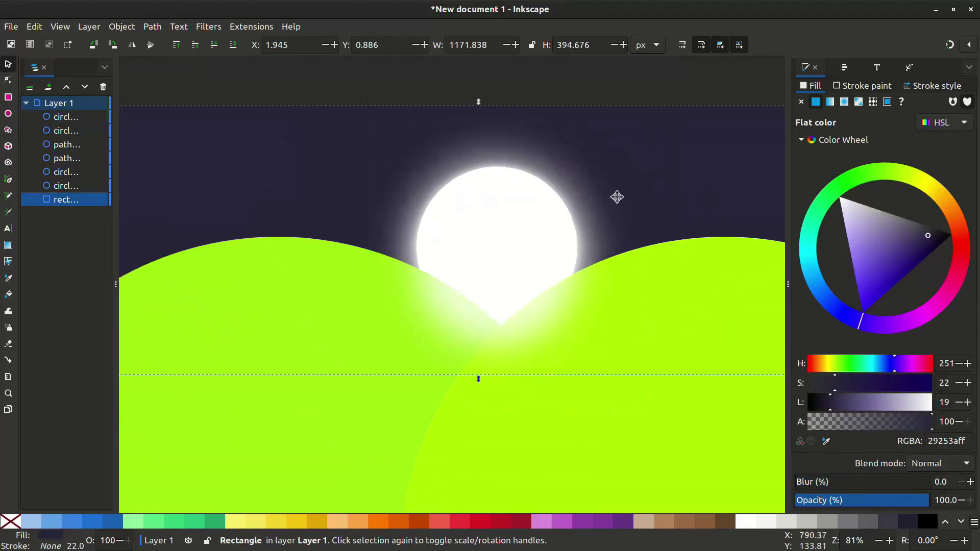
key(minus)
key(minus)
Step: Duplicate the sky rectangle and fill the copy with the 'Polka dots, small white' pattern
click(467, 113)
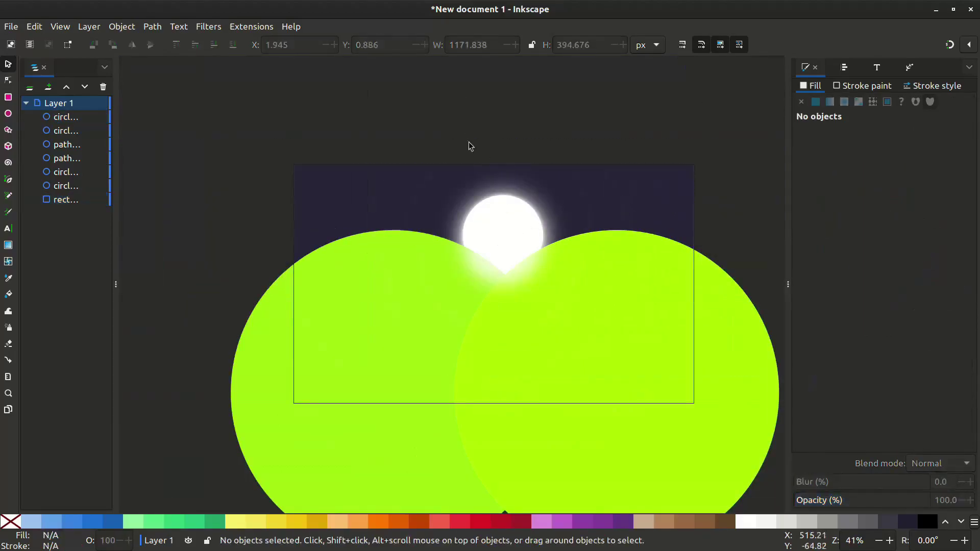
right_click(339, 192)
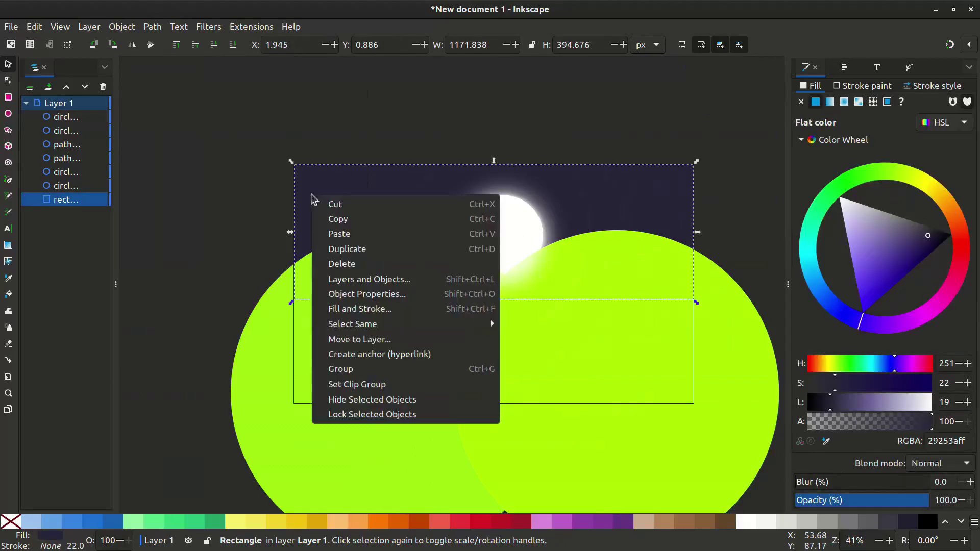
click(348, 247)
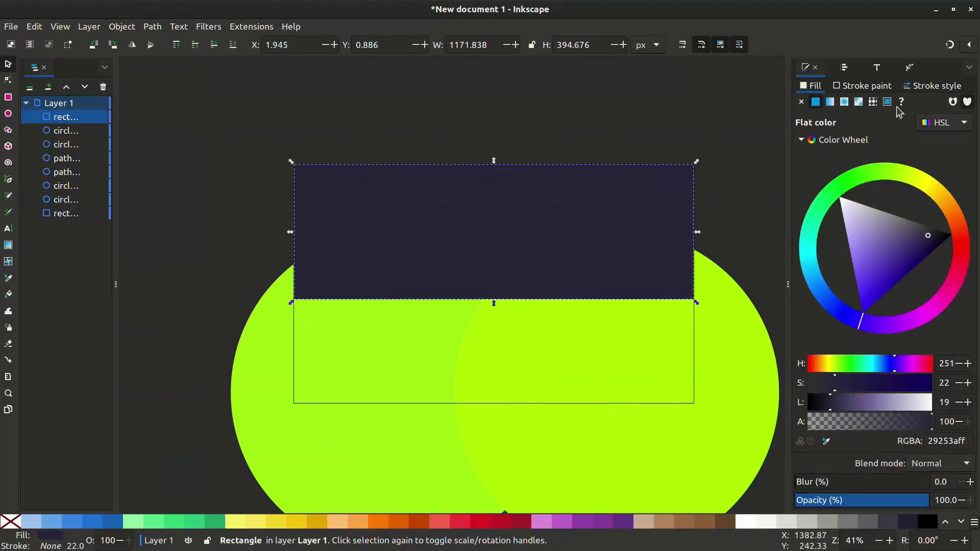
click(874, 102)
click(873, 137)
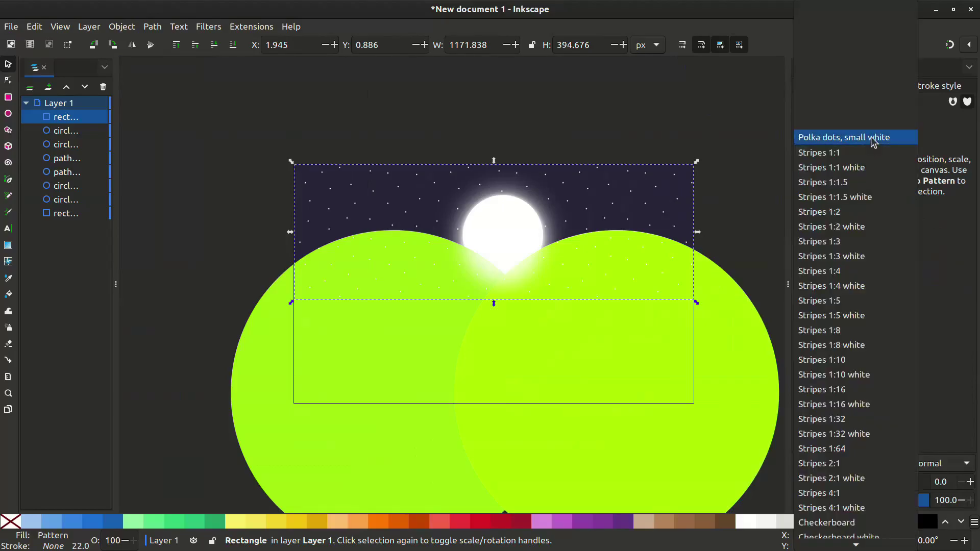
click(870, 138)
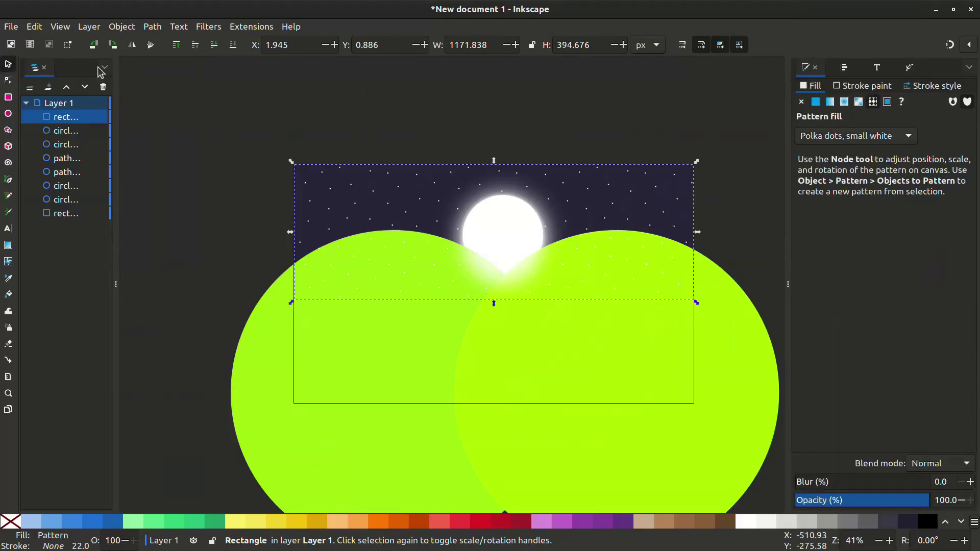
Step: Lower the starry rectangle in the stack and bring up the PNG export settings
click(233, 44)
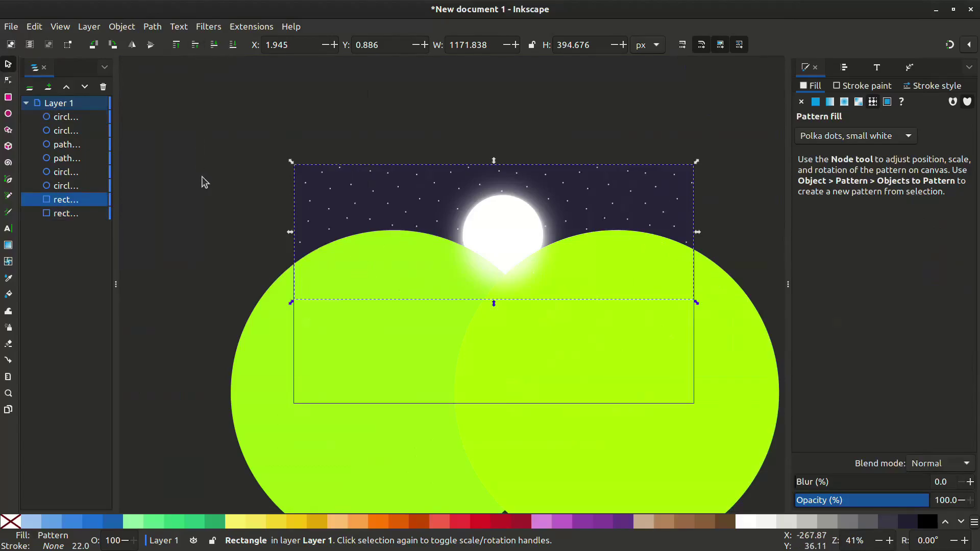
key(Escape)
scroll(520, 218, up, 5)
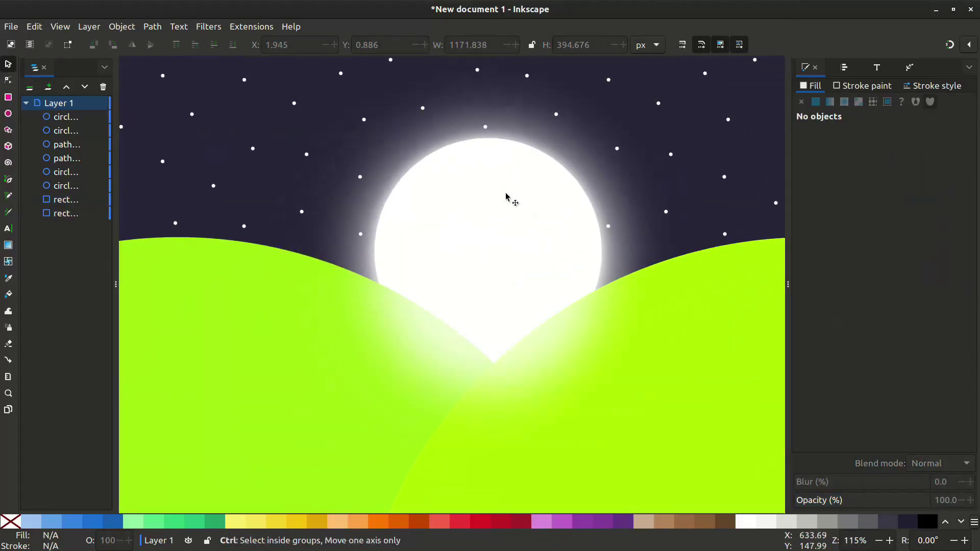
scroll(479, 219, down, 5)
key(ctrl+shift+e)
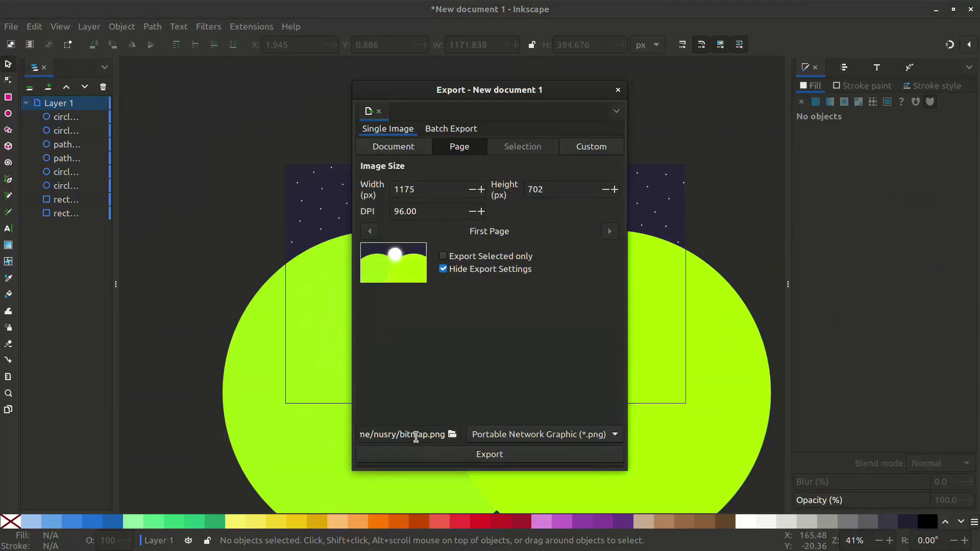
Step: Export the drawing as bitmap.png and import that PNG back onto the canvas
click(443, 456)
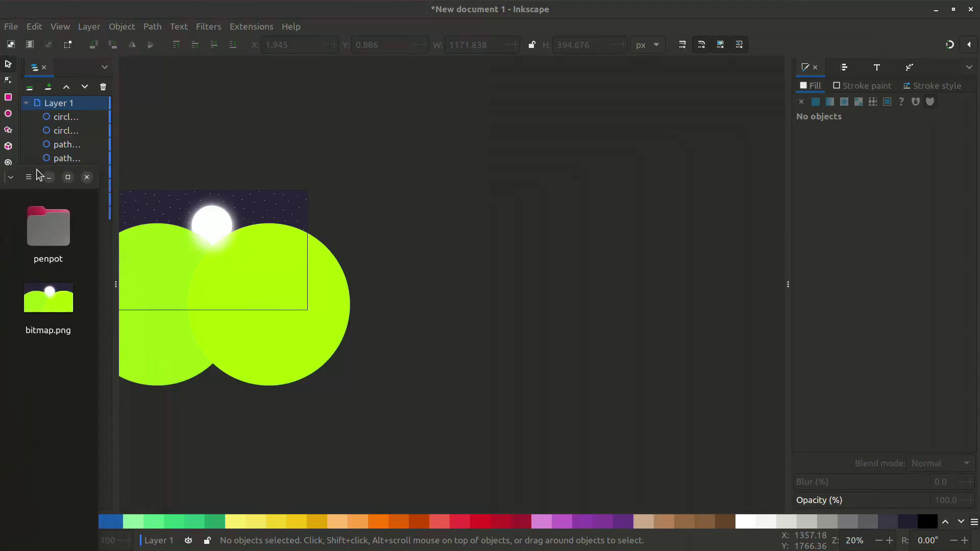
drag(48, 303, 539, 301)
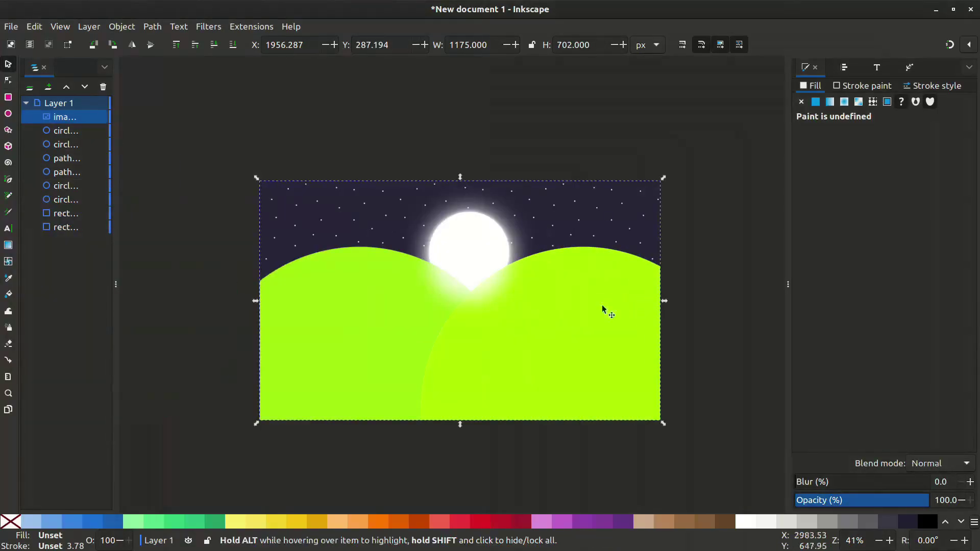
scroll(575, 266, up, 1)
scroll(553, 294, up, 1)
Step: Apply the Raster > Add Noise extension with Gaussian Noise to the imported image
click(251, 26)
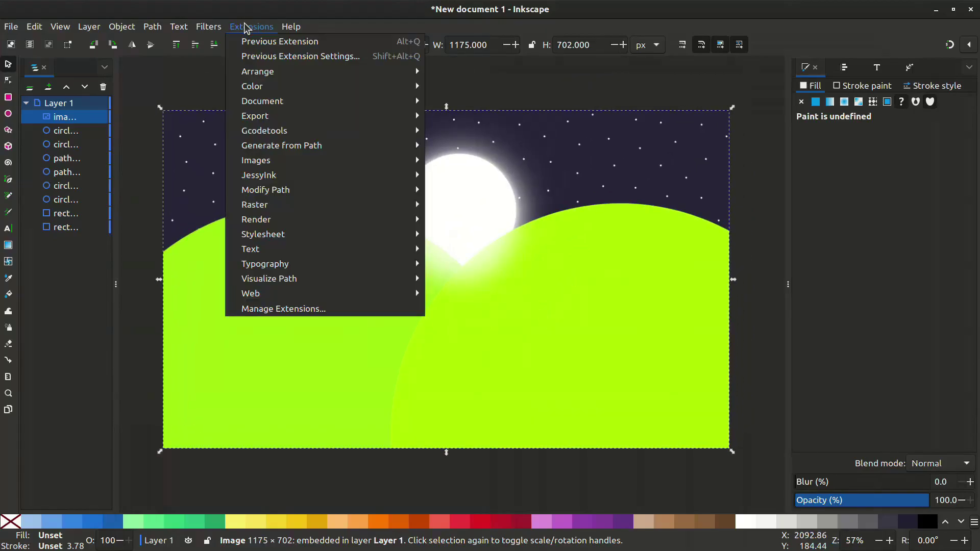
mouse_move(255, 205)
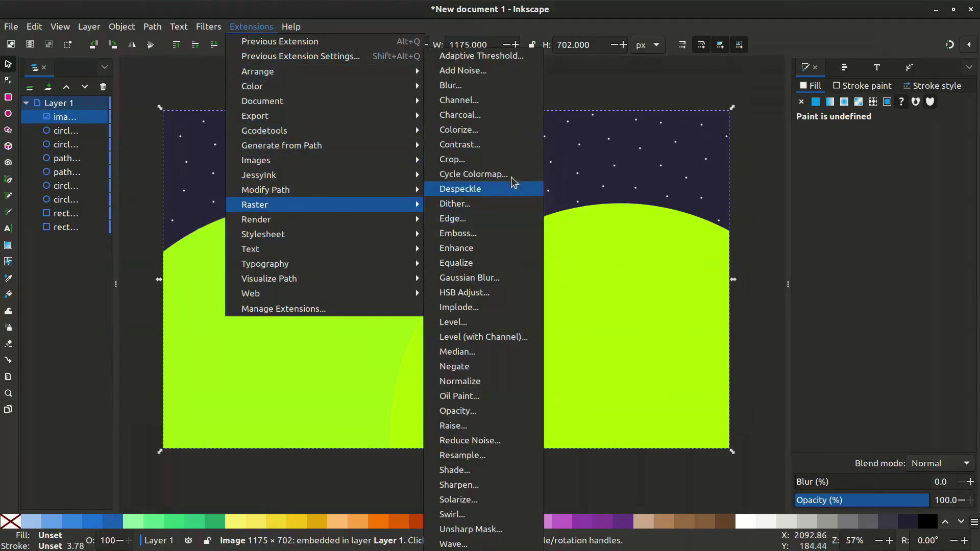
click(463, 71)
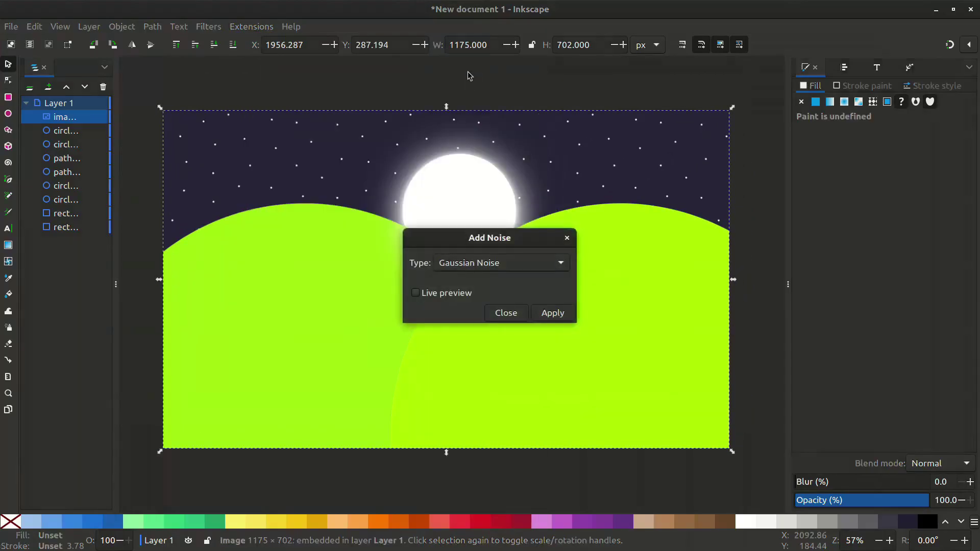
click(416, 292)
drag(469, 239, 781, 261)
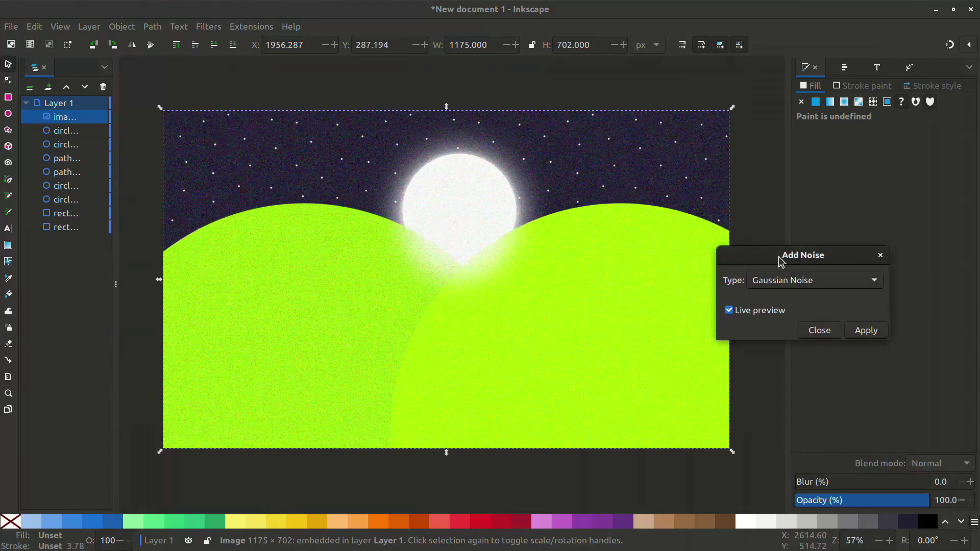
click(867, 330)
click(882, 256)
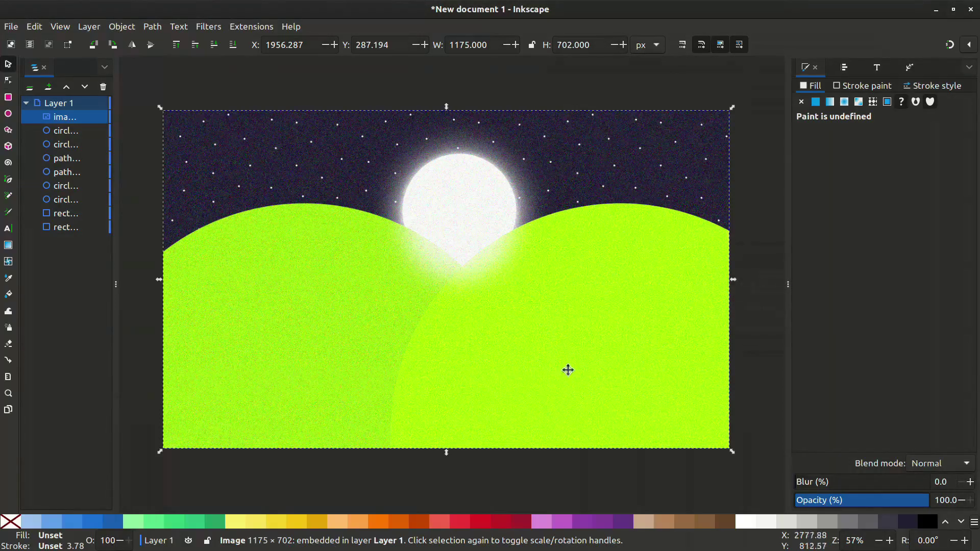
drag(544, 345, 567, 360)
scroll(566, 358, up, 3)
scroll(604, 392, down, 2)
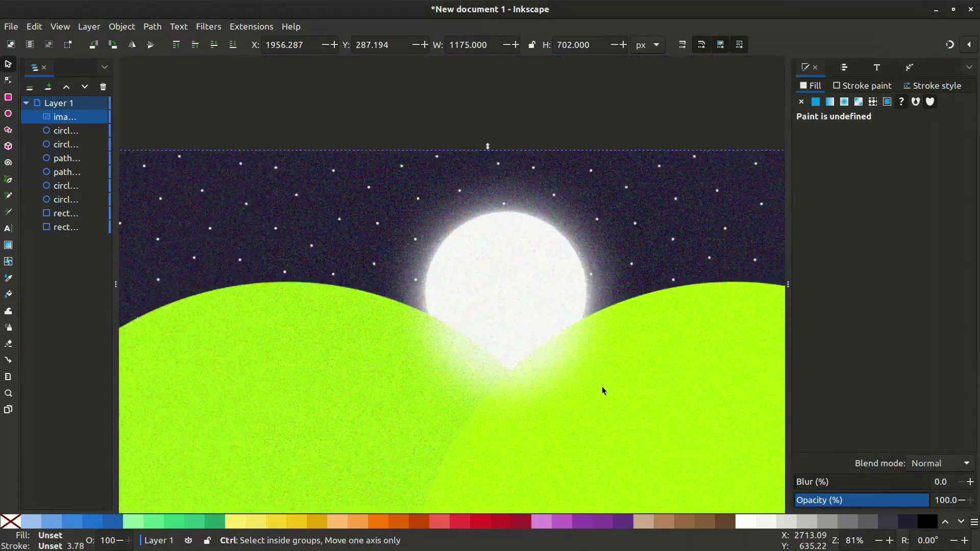